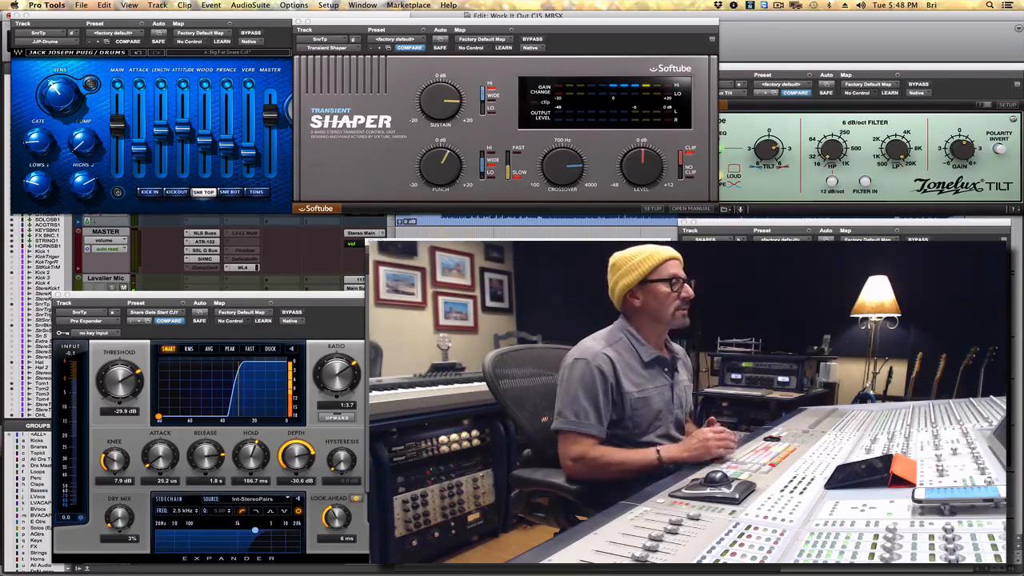
Bypass the first Pro Expander and the Transient Shaper on the snare top, and move the second Pro Expander window clear of Vitamin.
{"action": "left_click", "coordinate": [292, 311]}
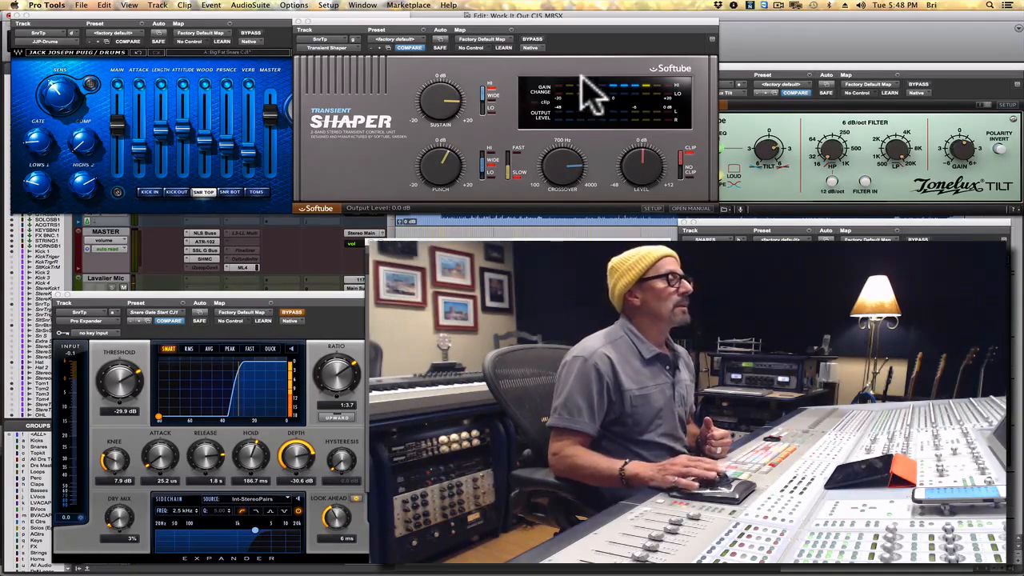
{"action": "left_click", "coordinate": [534, 38]}
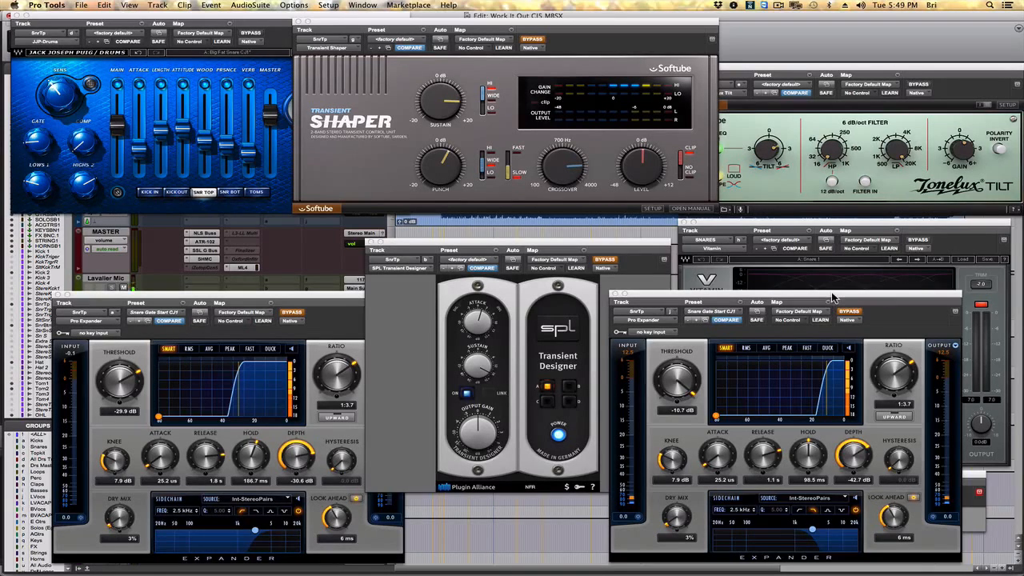
{"action": "left_click_drag", "start_coordinate": [831, 297], "coordinate": [864, 440]}
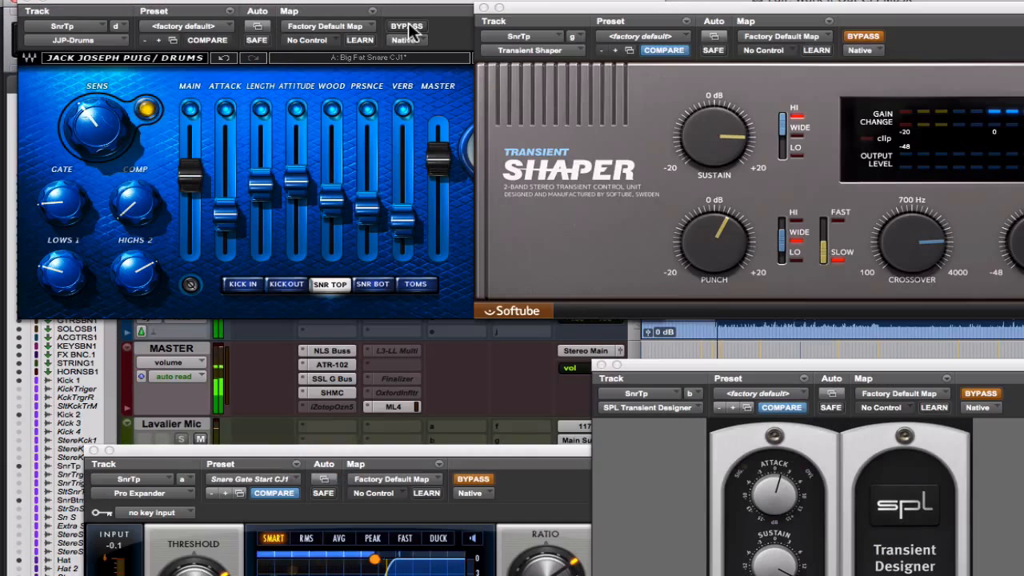
Compare the snare top sound with JJP-Drums bypassed and active, leaving the plug-in active.
{"action": "left_click", "coordinate": [408, 27]}
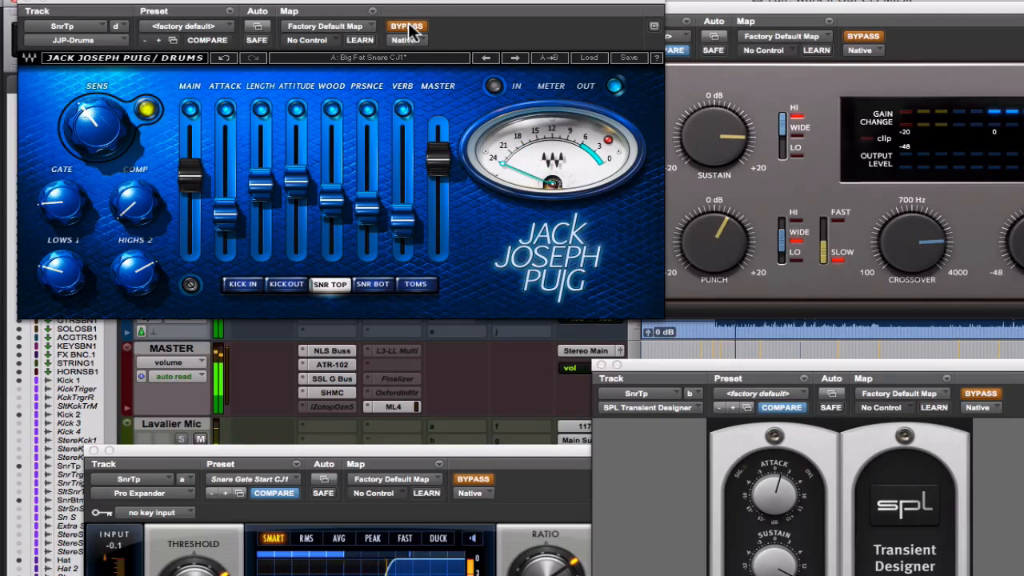
{"action": "left_click", "coordinate": [408, 26]}
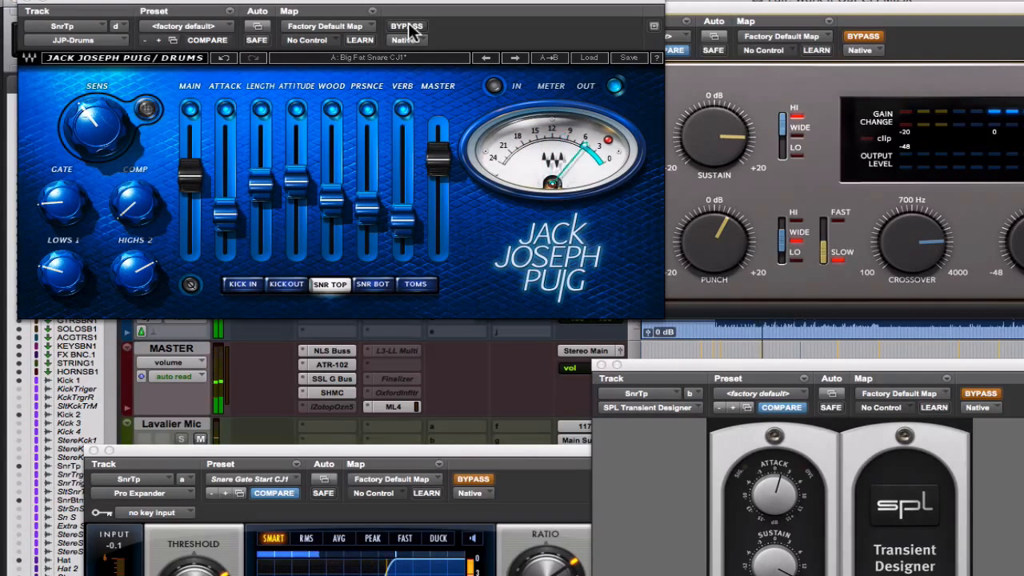
{"action": "left_click", "coordinate": [408, 27]}
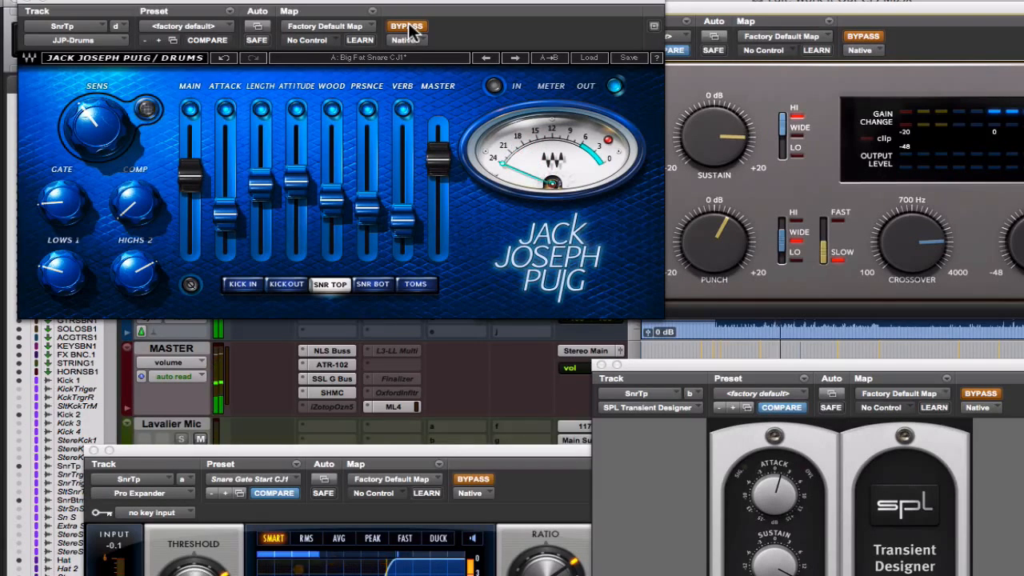
{"action": "left_click", "coordinate": [407, 29]}
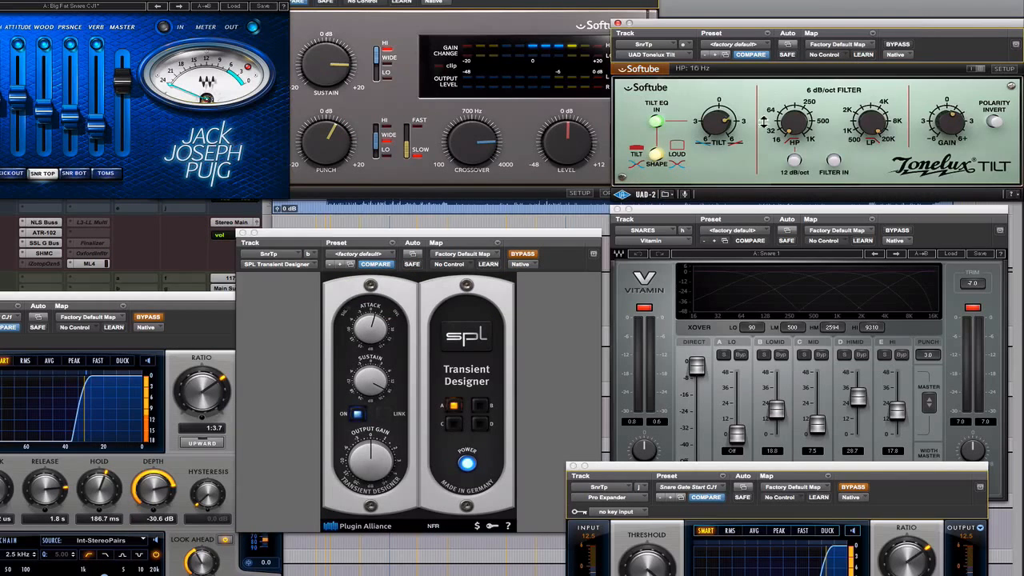
Examine the insert chains of the drum tracks and buses, from the SnrTp track to the Vitamin insert on the SNARES bus.
{"action": "mouse_move", "coordinate": [719, 131]}
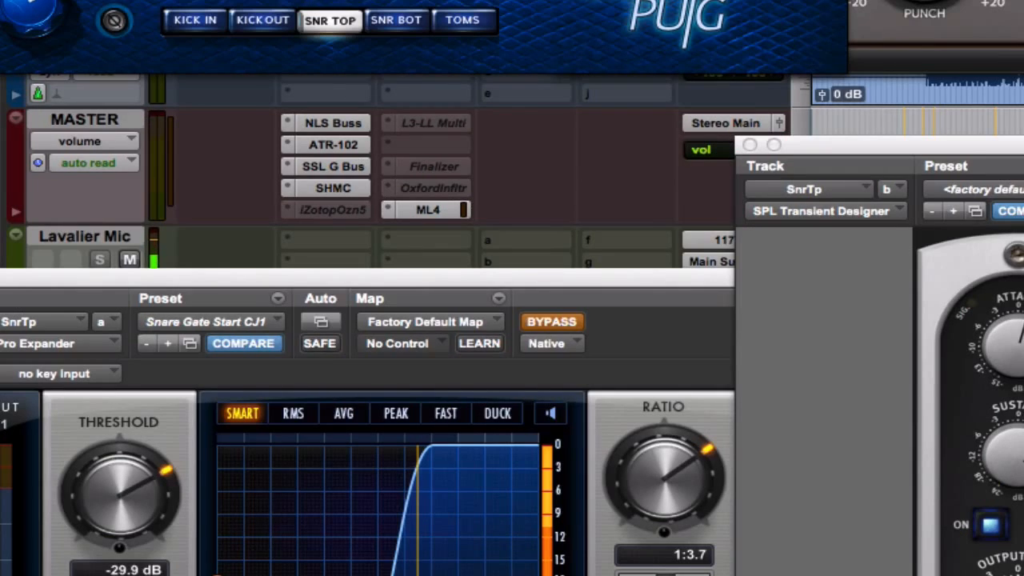
{"action": "scroll", "coordinate": [400, 171], "scroll_direction": "down", "scroll_amount": 5}
{"action": "scroll", "coordinate": [400, 171], "scroll_direction": "down", "scroll_amount": 10}
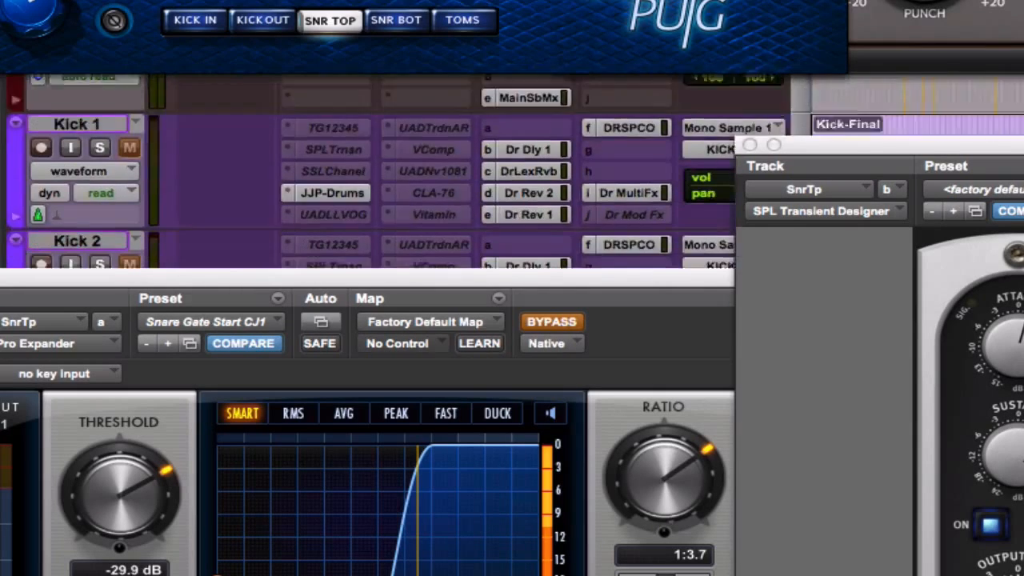
{"action": "scroll", "coordinate": [400, 171], "scroll_direction": "down", "scroll_amount": 5}
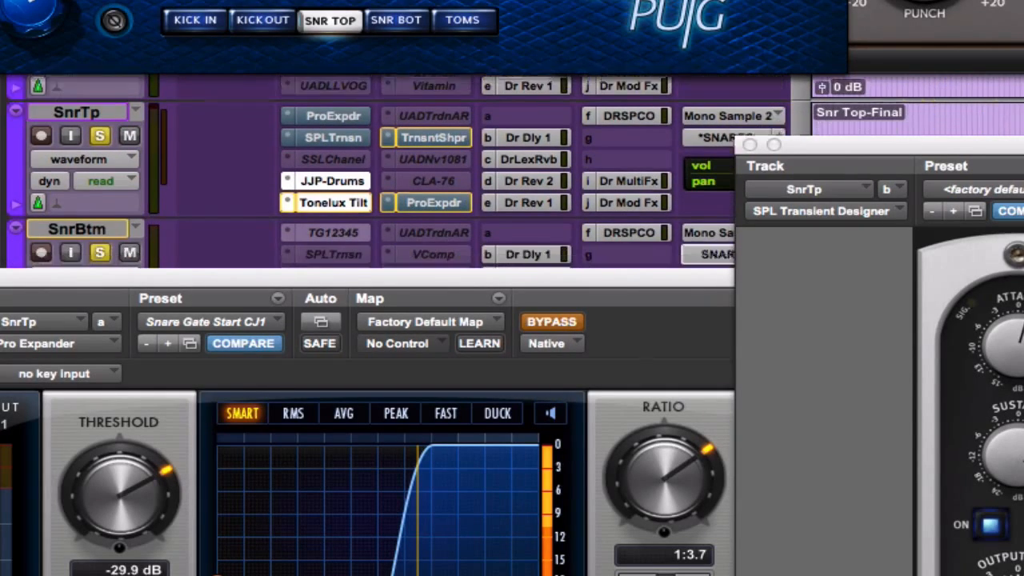
{"action": "scroll", "coordinate": [400, 171], "scroll_direction": "down", "scroll_amount": 3}
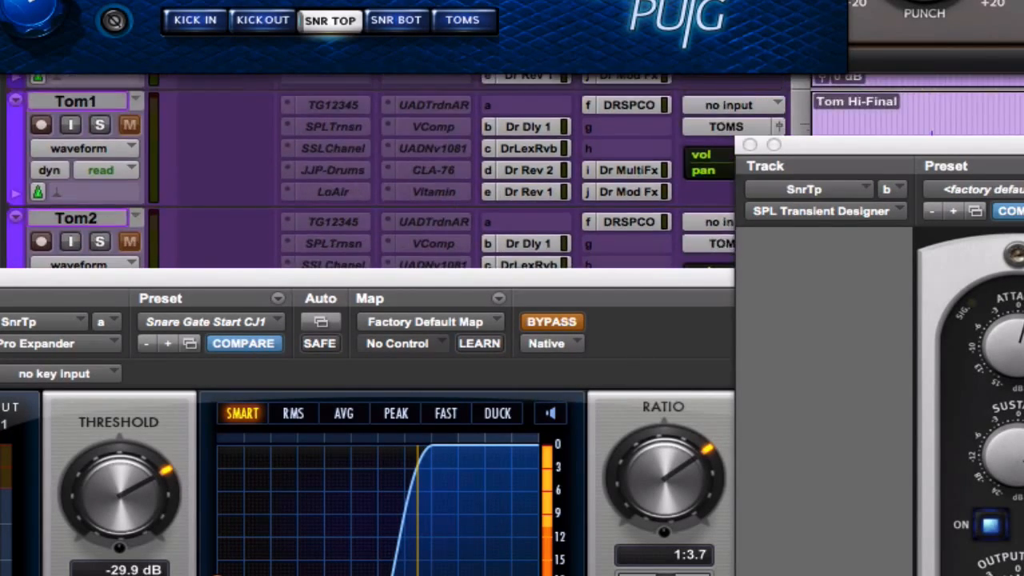
{"action": "scroll", "coordinate": [400, 171], "scroll_direction": "down", "scroll_amount": 4}
{"action": "scroll", "coordinate": [400, 171], "scroll_direction": "up", "scroll_amount": 7}
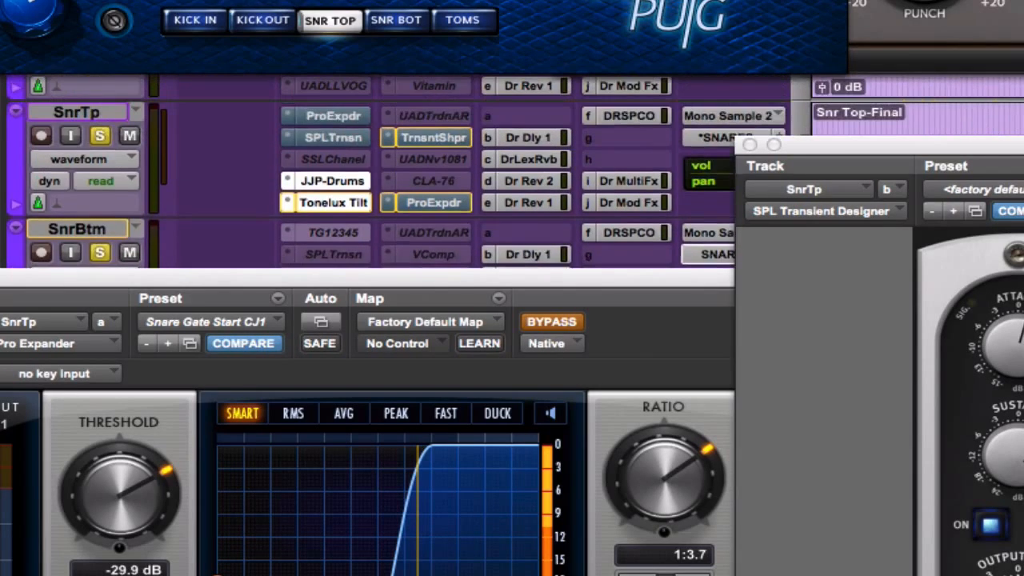
{"action": "scroll", "coordinate": [427, 211], "scroll_direction": "down", "scroll_amount": 5}
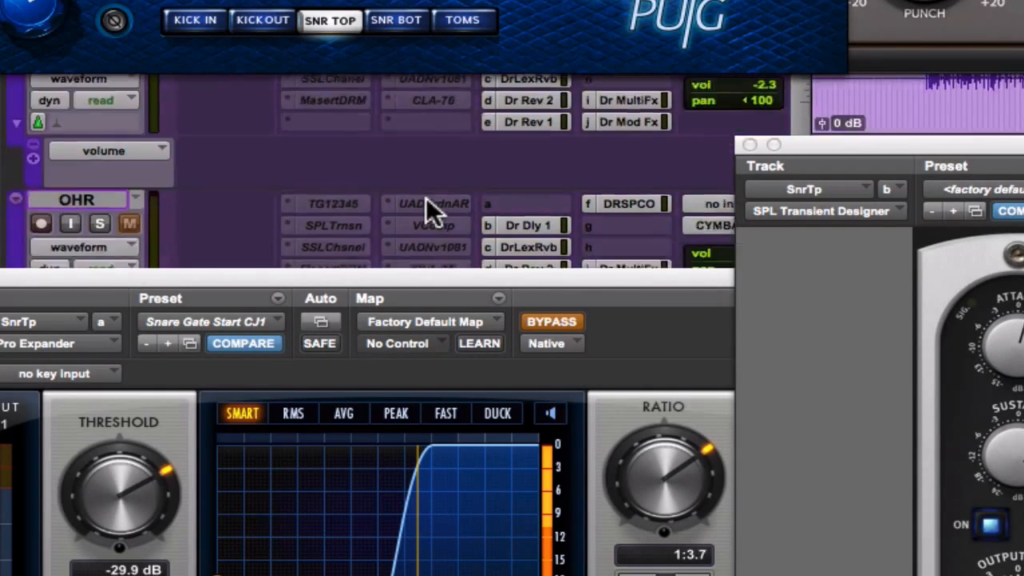
{"action": "scroll", "coordinate": [426, 199], "scroll_direction": "up", "scroll_amount": 3}
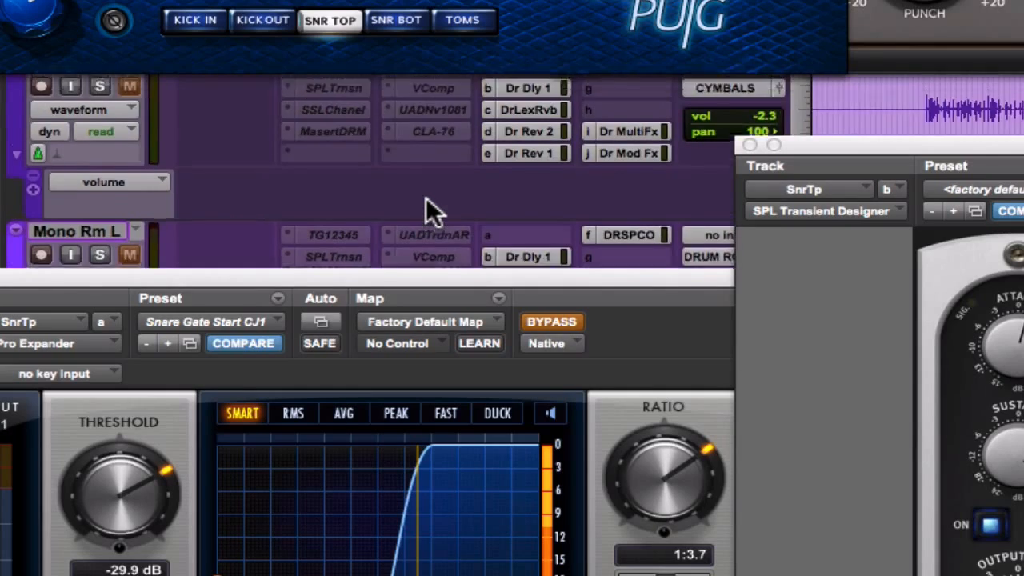
{"action": "scroll", "coordinate": [425, 200], "scroll_direction": "down", "scroll_amount": 3}
{"action": "scroll", "coordinate": [425, 200], "scroll_direction": "down", "scroll_amount": 6}
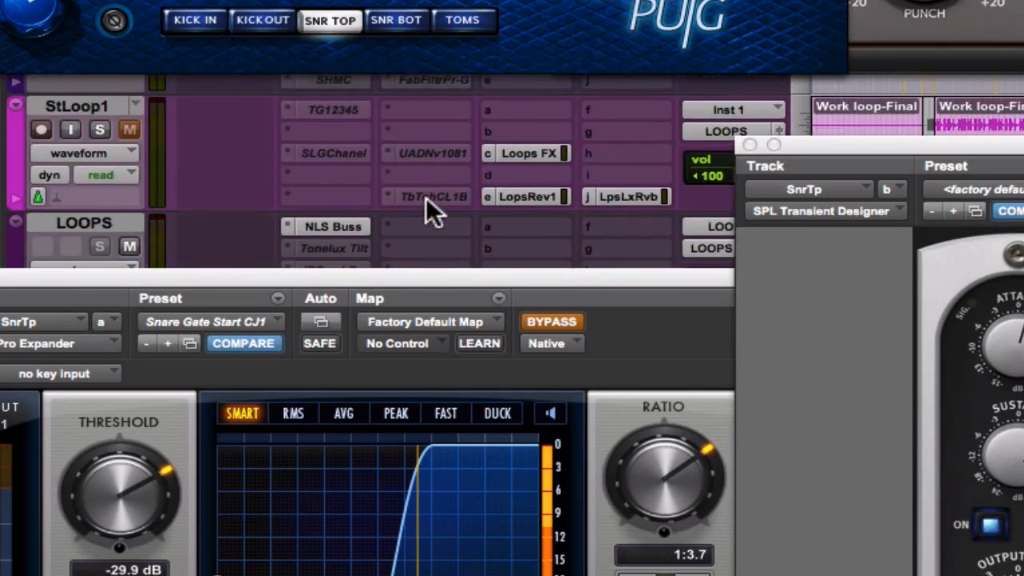
{"action": "scroll", "coordinate": [426, 200], "scroll_direction": "up", "scroll_amount": 8}
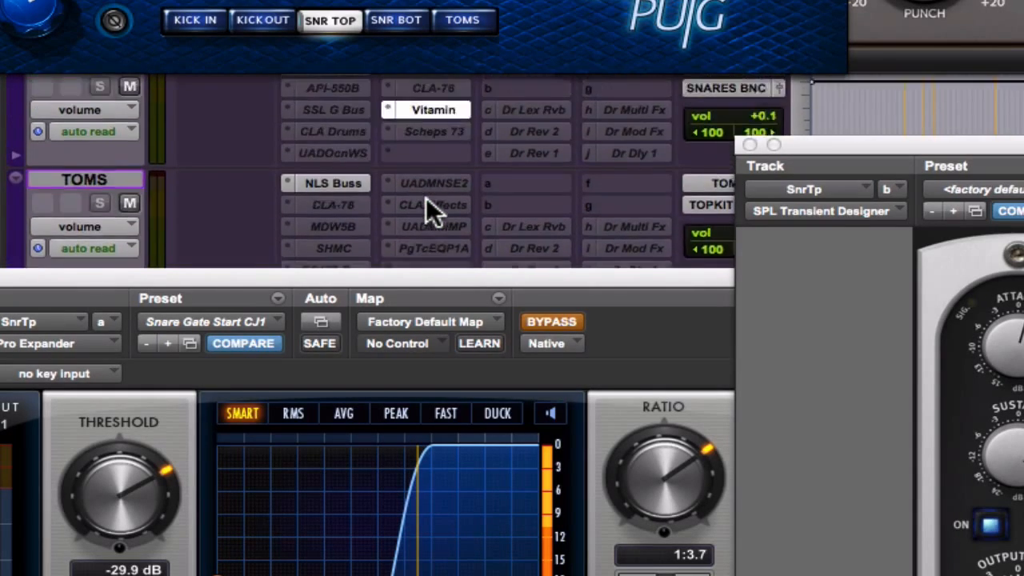
{"action": "scroll", "coordinate": [432, 212], "scroll_direction": "down", "scroll_amount": 3}
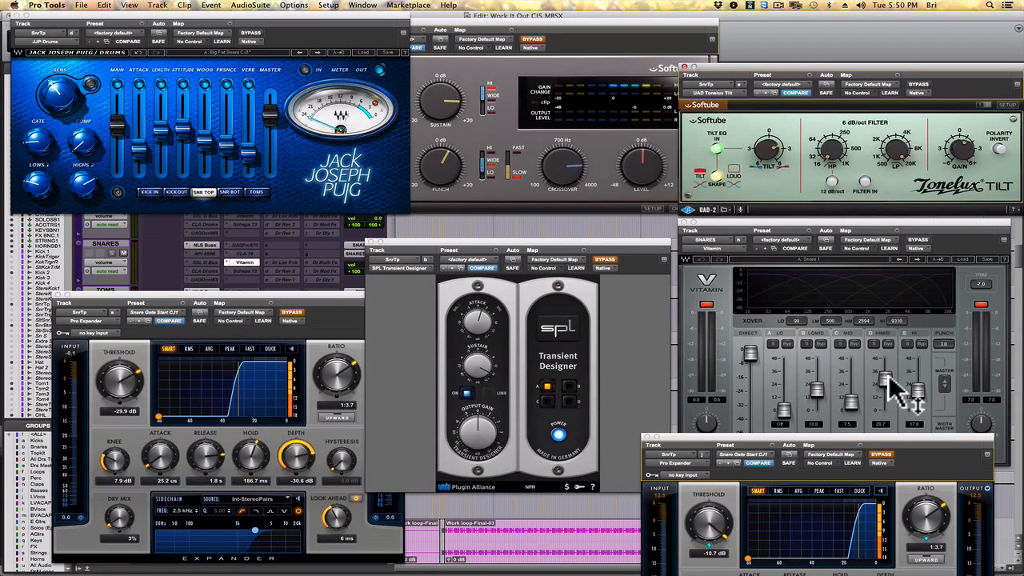
Play the session and compare the snares with Vitamin on the SNARES bus bypassed and active.
{"action": "key", "text": "space"}
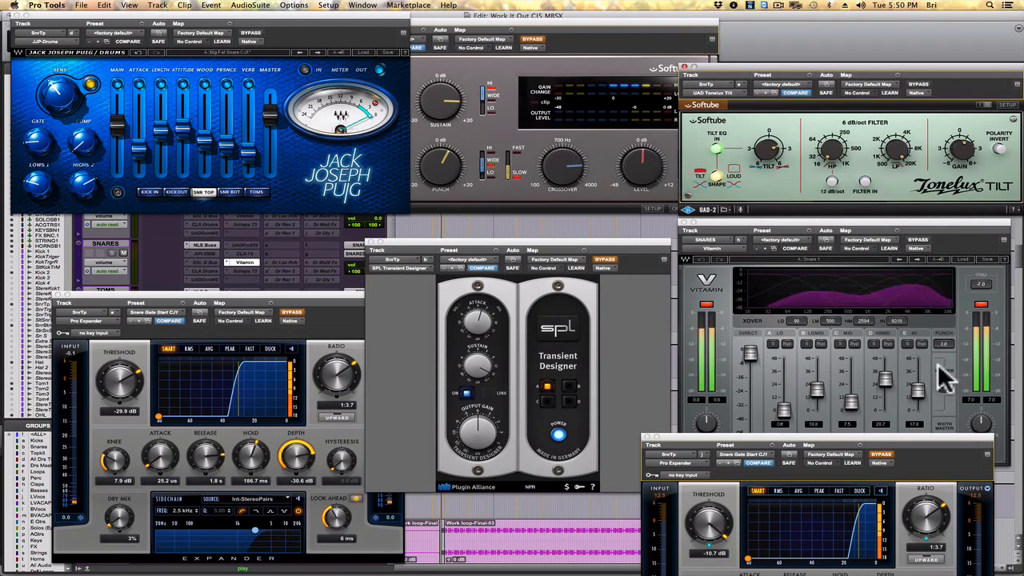
{"action": "left_click", "coordinate": [914, 238]}
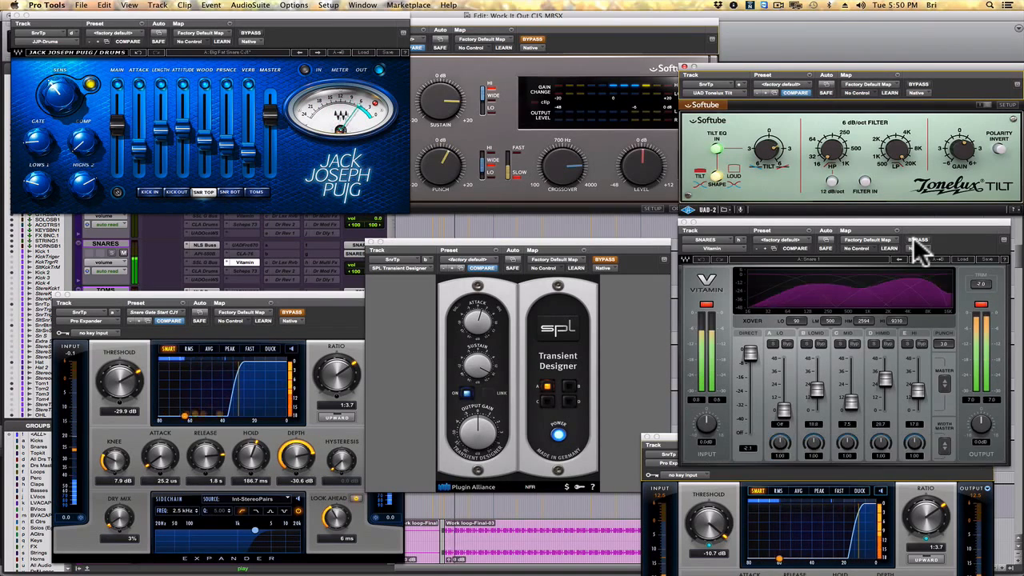
{"action": "left_click", "coordinate": [913, 238]}
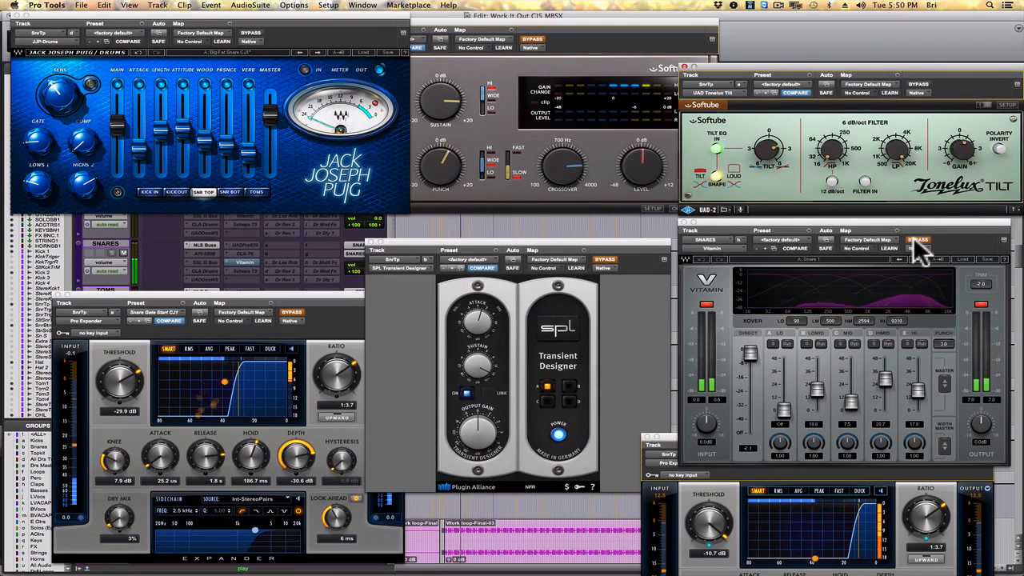
{"action": "left_click", "coordinate": [913, 237]}
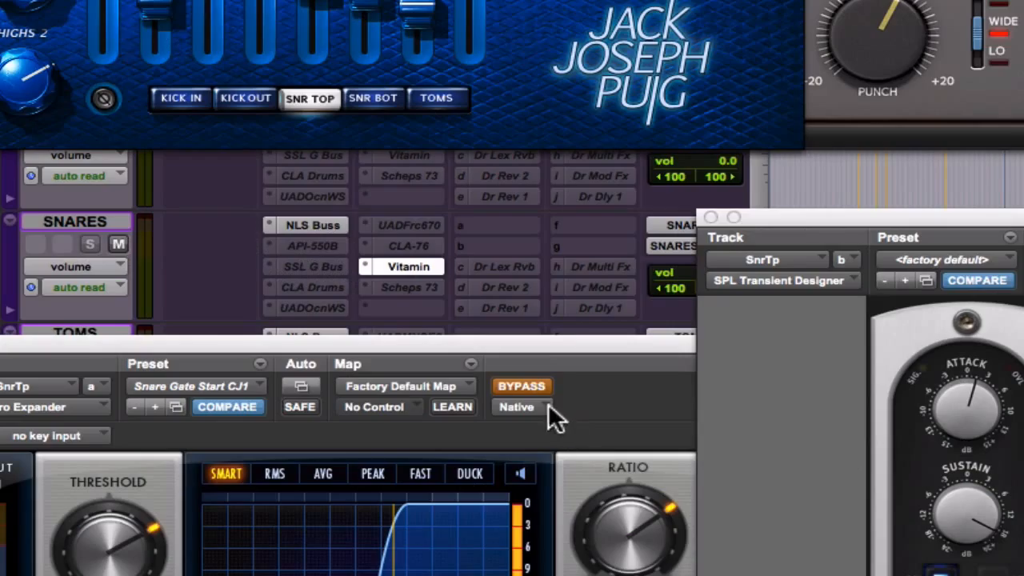
Take the first Pro Expander insert on the SnrTp track out of bypass.
{"action": "scroll", "coordinate": [367, 217], "scroll_direction": "up", "scroll_amount": 10}
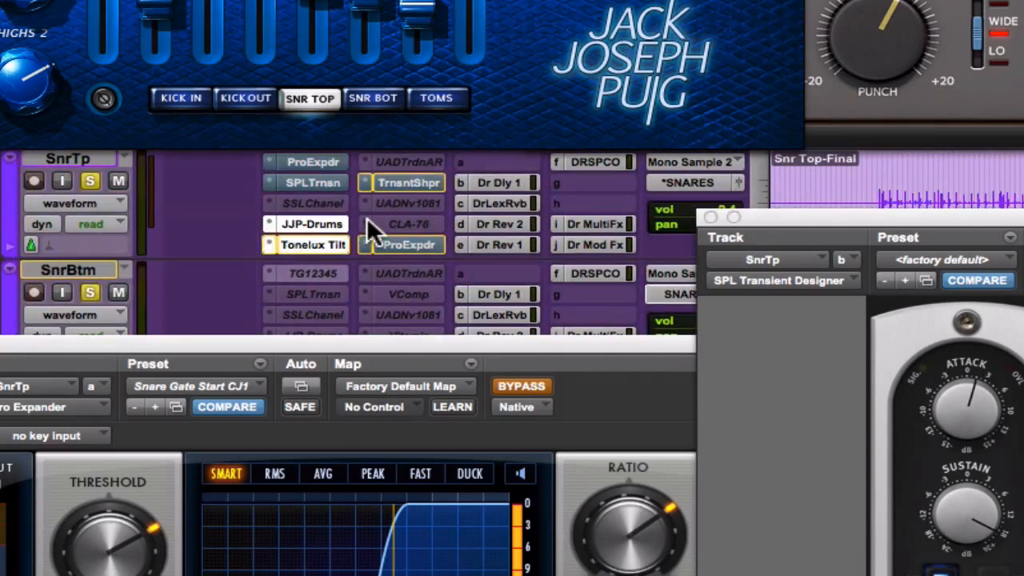
{"action": "scroll", "coordinate": [366, 217], "scroll_direction": "up", "scroll_amount": 8}
{"action": "scroll", "coordinate": [367, 216], "scroll_direction": "down", "scroll_amount": 6}
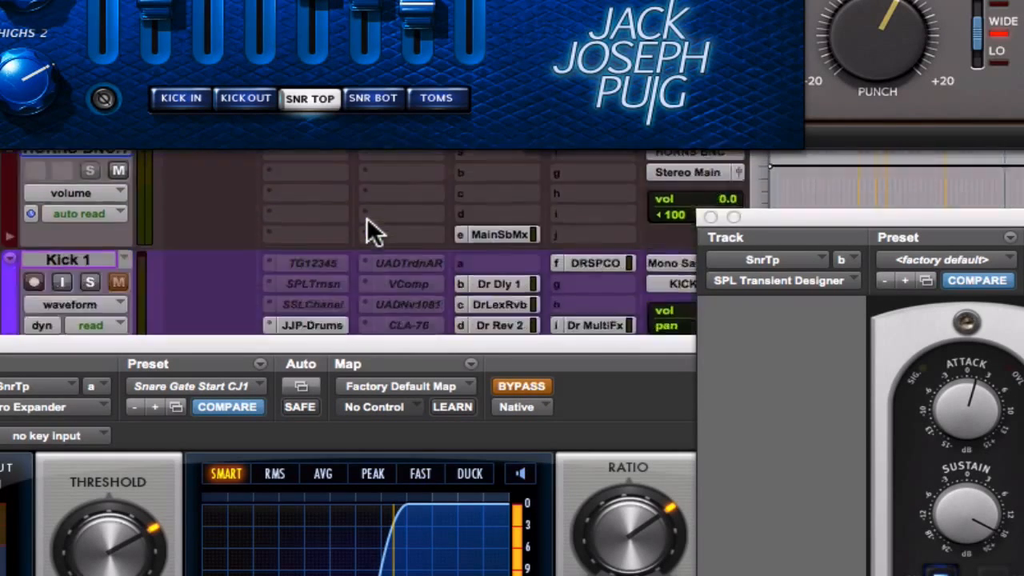
{"action": "scroll", "coordinate": [366, 217], "scroll_direction": "down", "scroll_amount": 3}
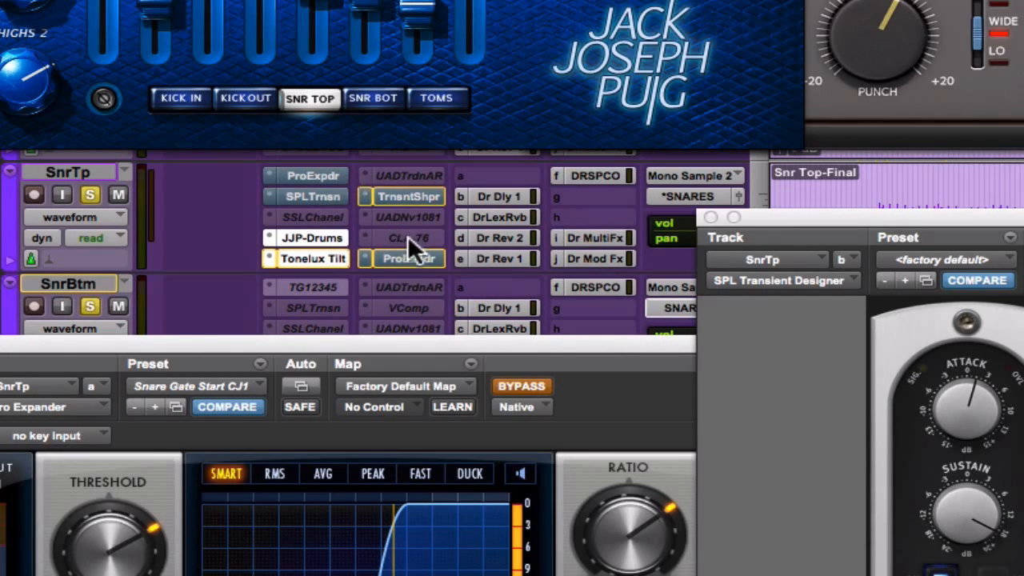
{"action": "left_click", "coordinate": [301, 177], "text": "super"}
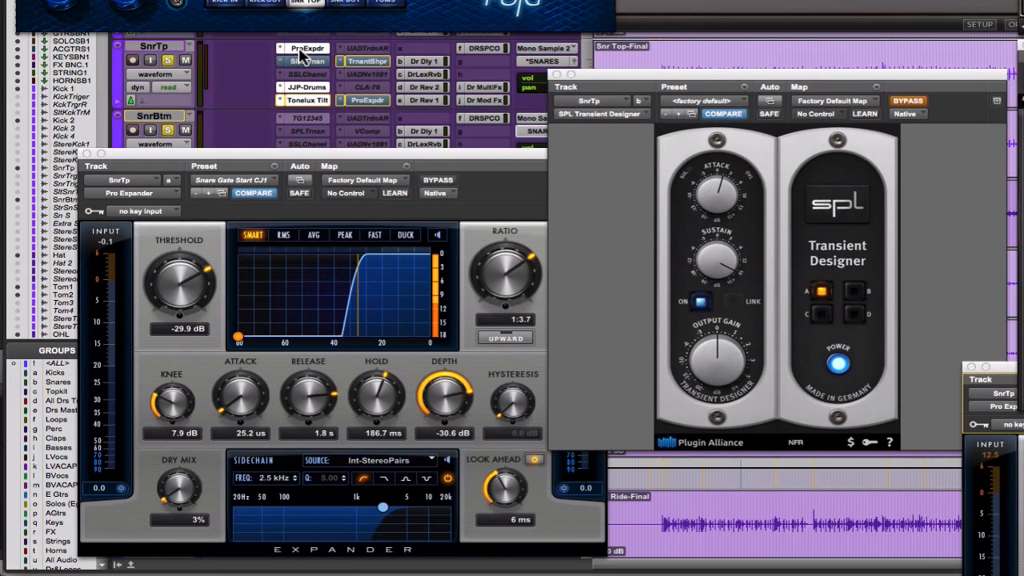
Play the session and compare the snare top with the first Pro Expander bypassed and active.
{"action": "key", "text": "space"}
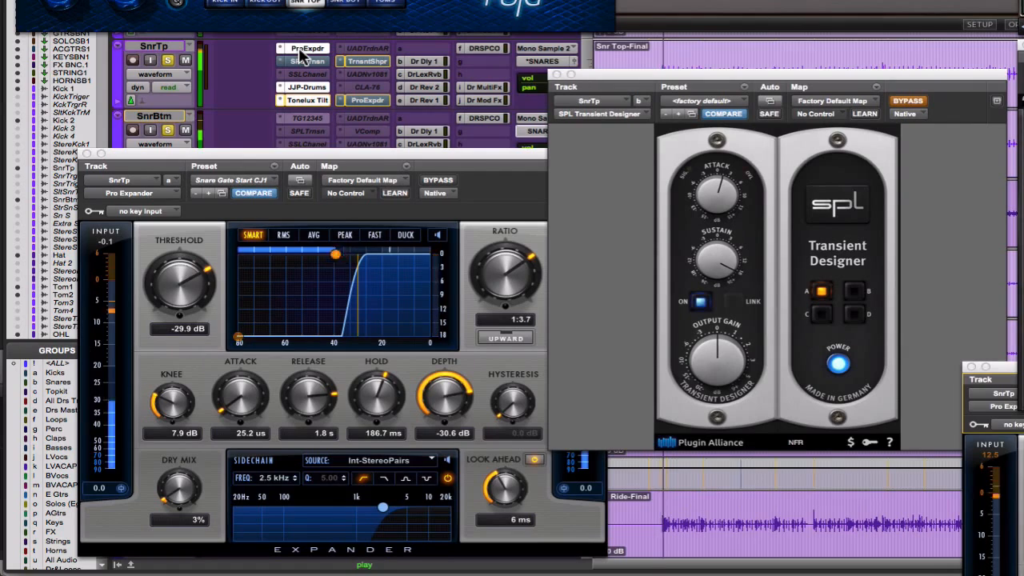
{"action": "left_click", "coordinate": [448, 185]}
{"action": "left_click", "coordinate": [446, 182]}
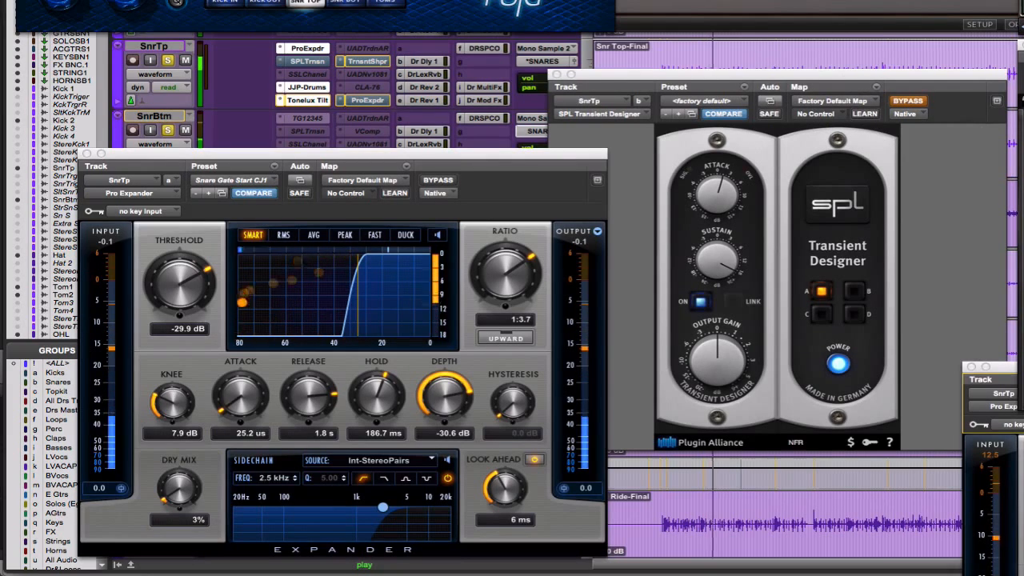
Activate the SPL Transient Designer on the snare top track, comparing the sound with and without it.
{"action": "left_click", "coordinate": [911, 102]}
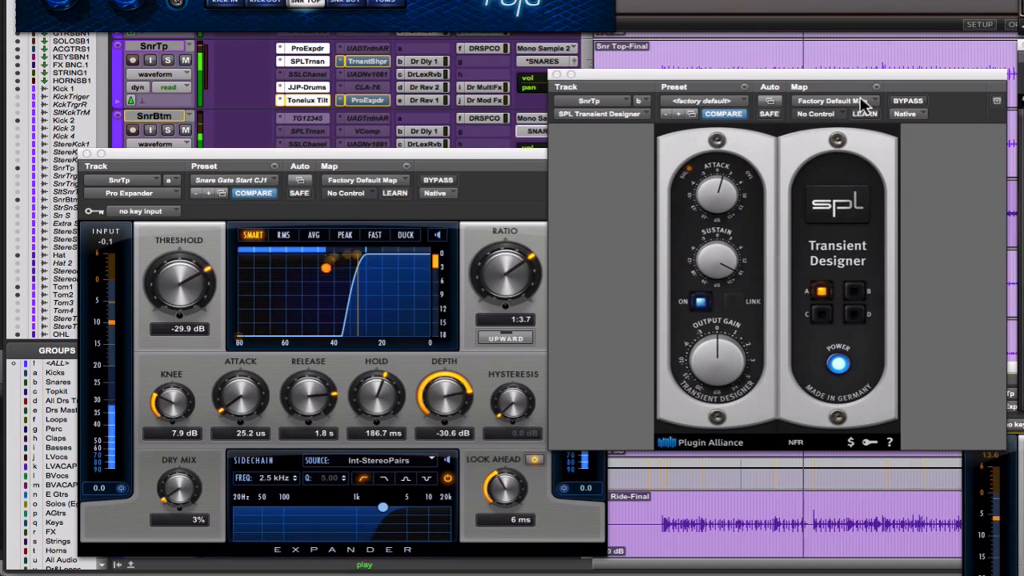
{"action": "left_click", "coordinate": [911, 102]}
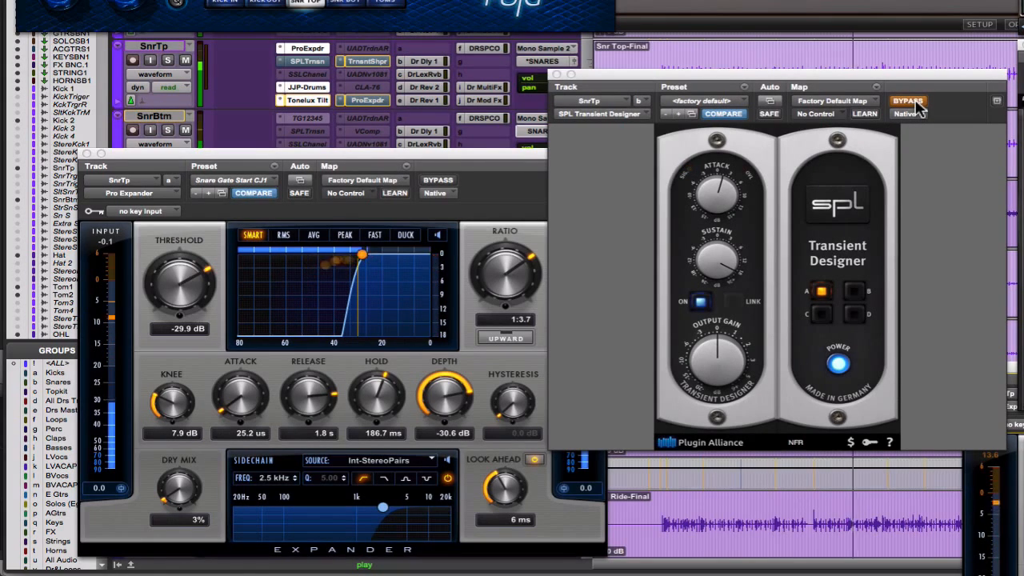
{"action": "left_click", "coordinate": [915, 102]}
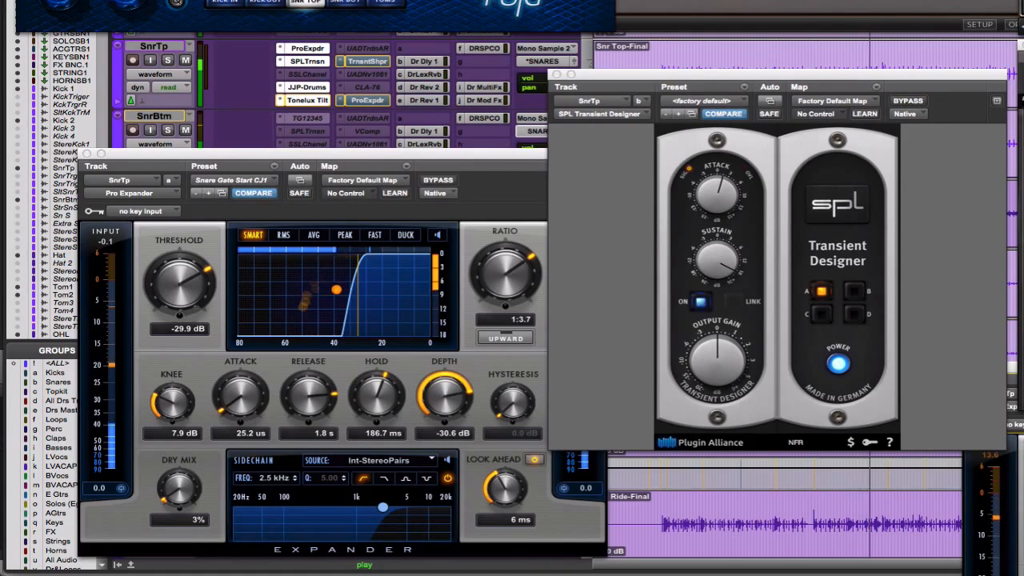
Activate the second Pro Expander on SnrTp, comparing the snare with it and the SPL Transient Designer bypassed and active.
{"action": "left_click", "coordinate": [1016, 380]}
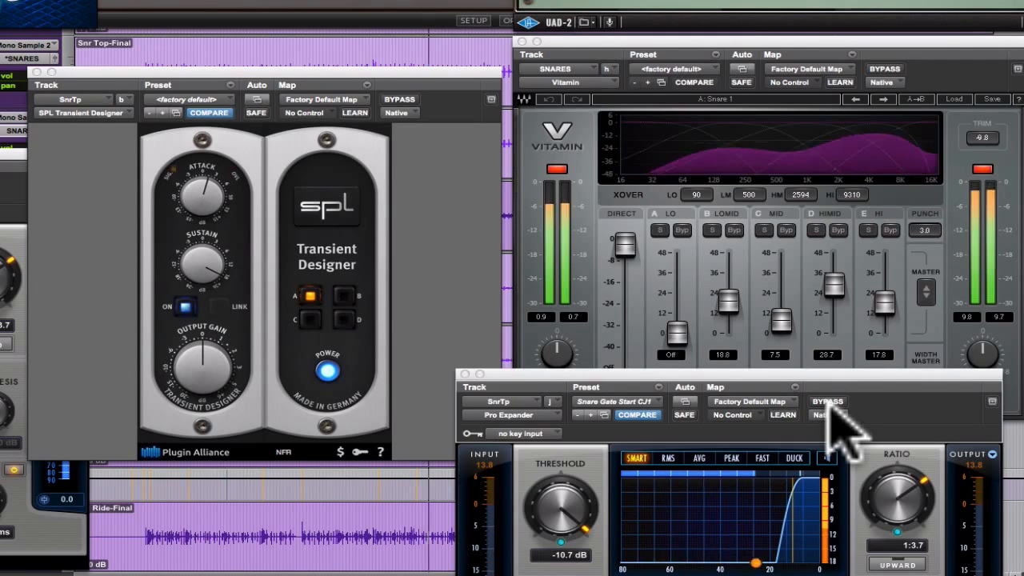
{"action": "left_click", "coordinate": [400, 100]}
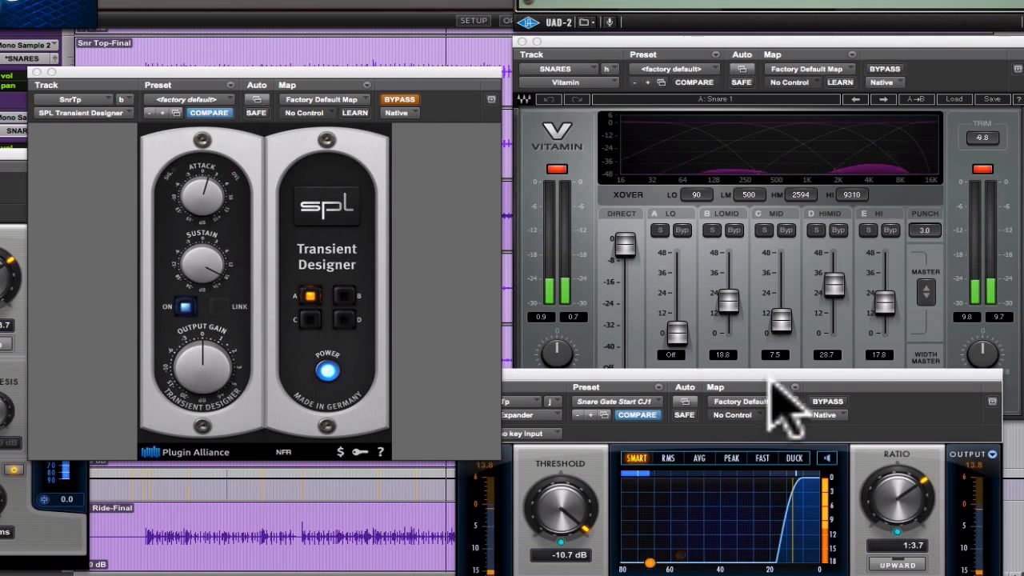
{"action": "left_click", "coordinate": [817, 404]}
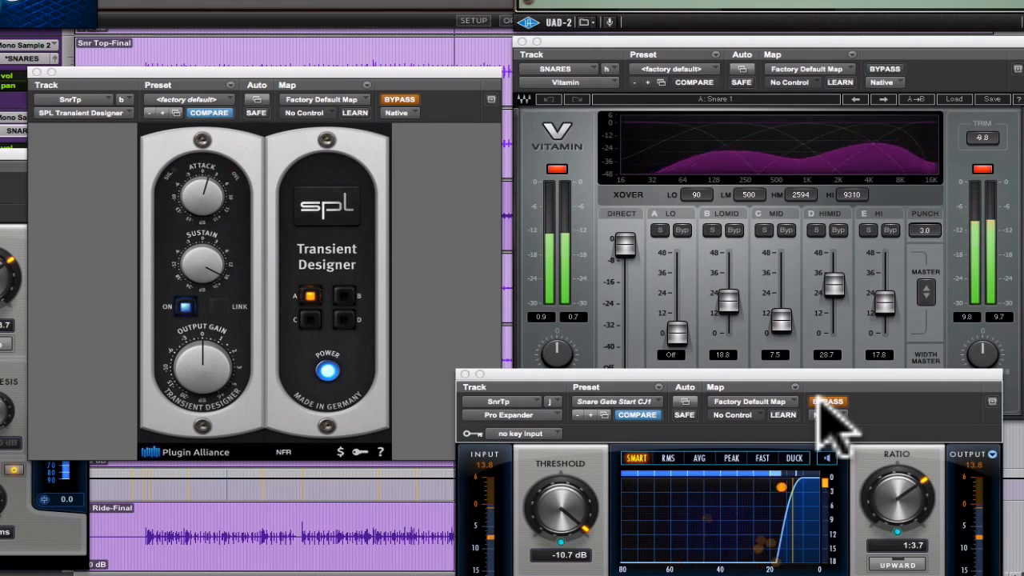
{"action": "left_click", "coordinate": [825, 403]}
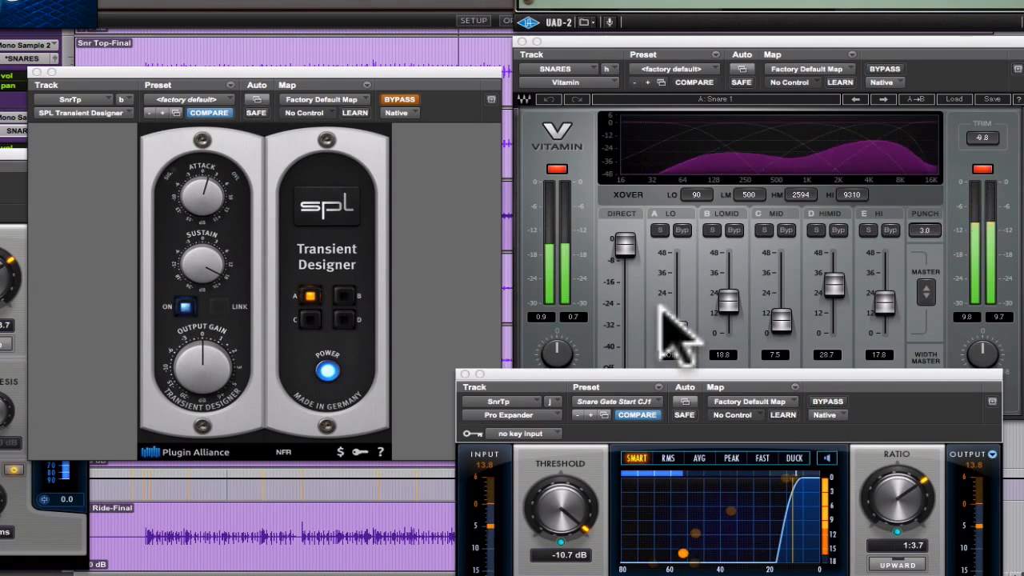
{"action": "left_click", "coordinate": [415, 107]}
{"action": "left_click", "coordinate": [412, 99]}
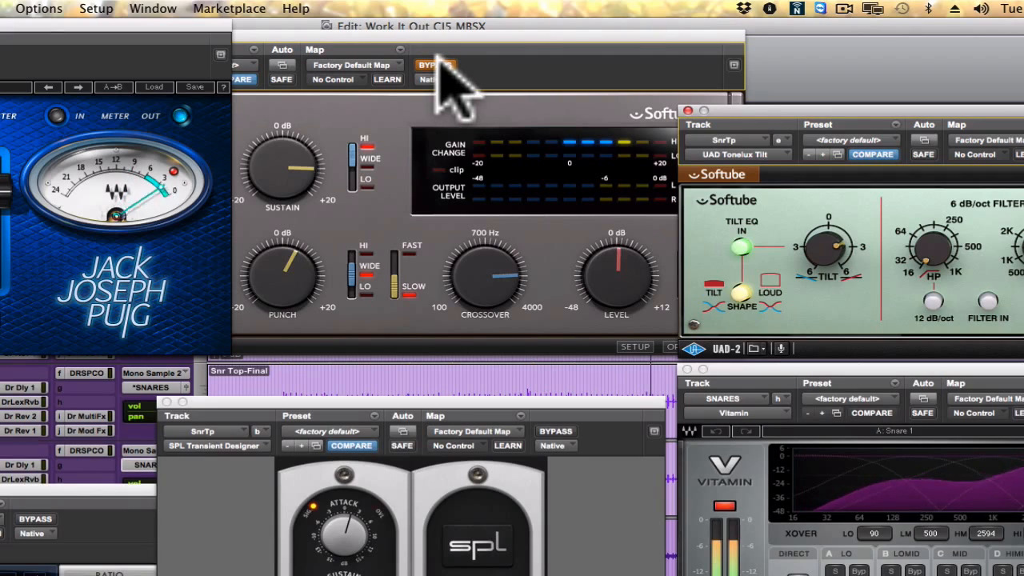
Activate the Transient Shaper on the snare top track and lower its Punch to 1.4 dB.
{"action": "left_click", "coordinate": [432, 65]}
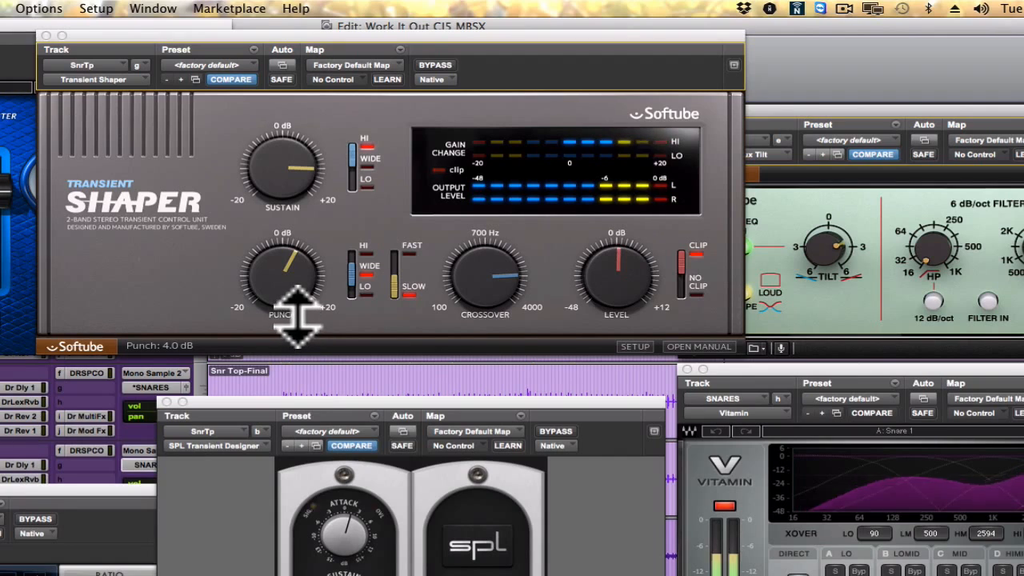
{"action": "left_click_drag", "start_coordinate": [297, 315], "coordinate": [307, 327]}
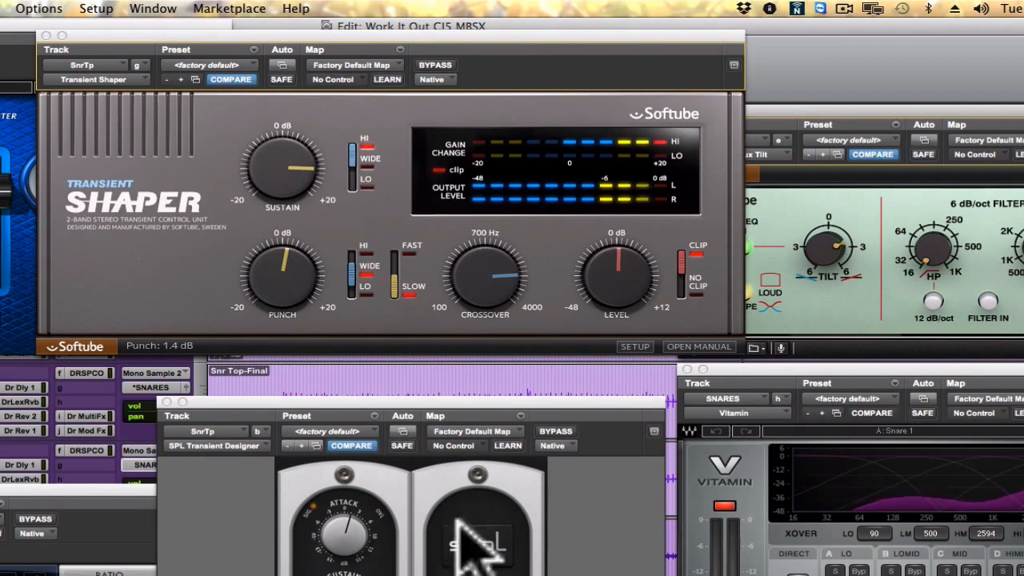